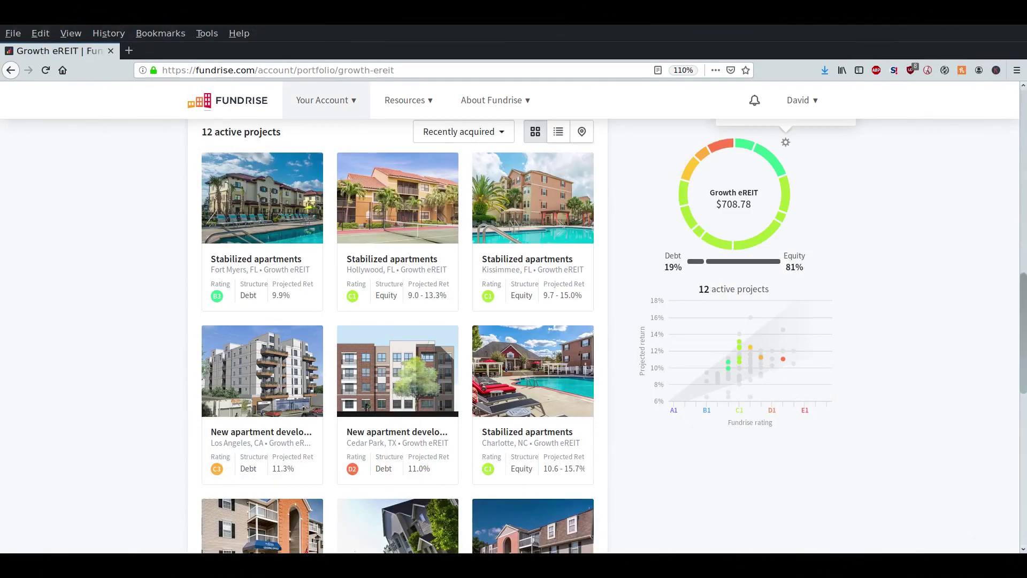
scroll(397, 321, "down", 2)
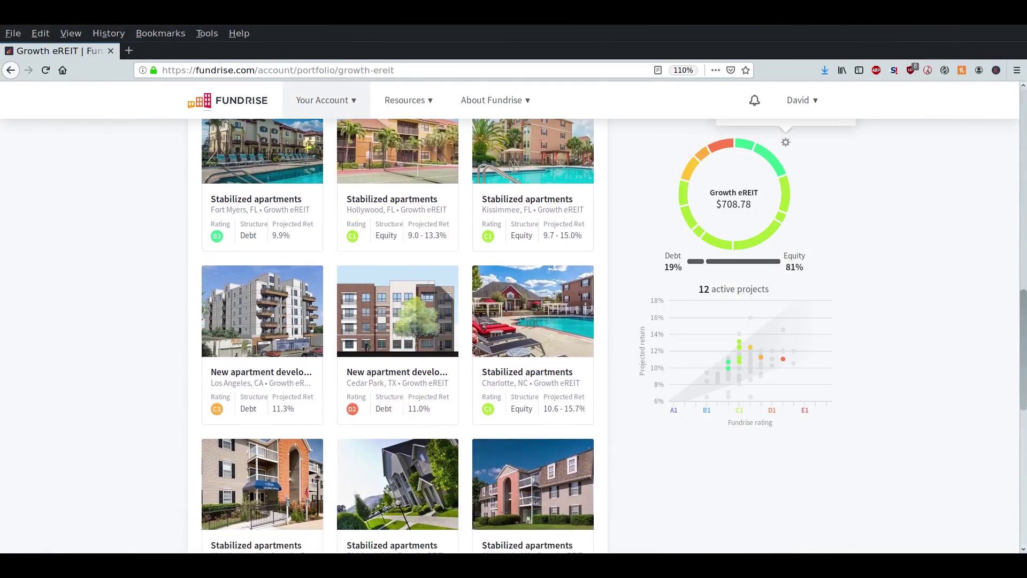
scroll(398, 322, "down", 1)
scroll(397, 321, "down", 1)
scroll(397, 321, "down", 1)
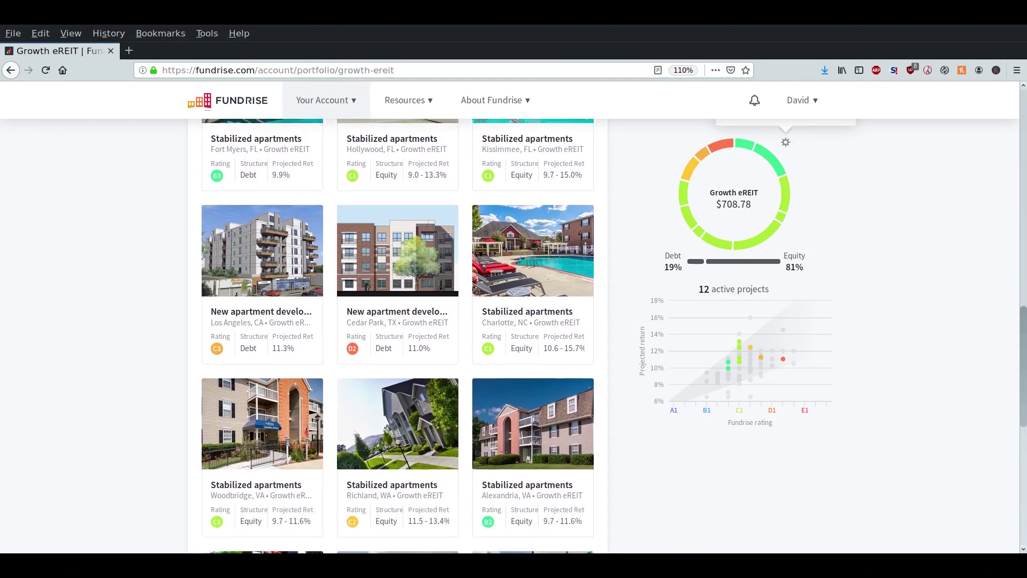
scroll(397, 322, "down", 1)
scroll(398, 321, "down", 1)
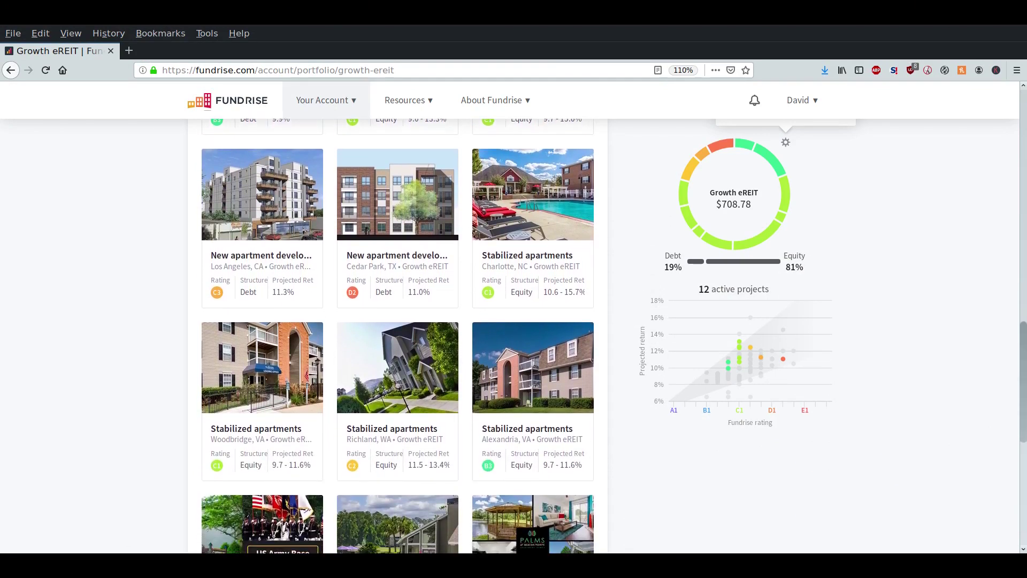
scroll(397, 321, "down", 1)
scroll(397, 321, "down", 1)
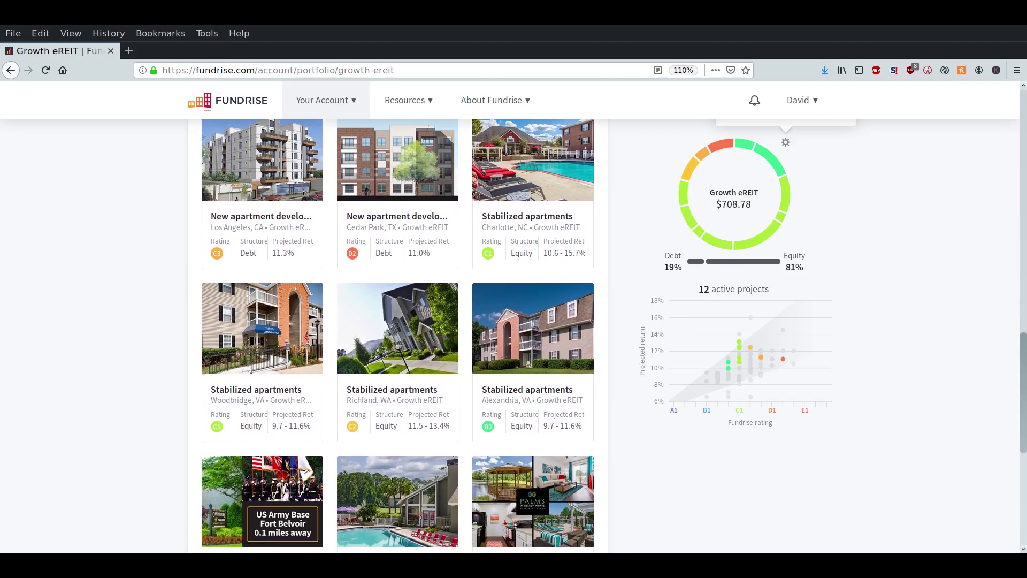
scroll(397, 322, "down", 1)
scroll(398, 321, "down", 1)
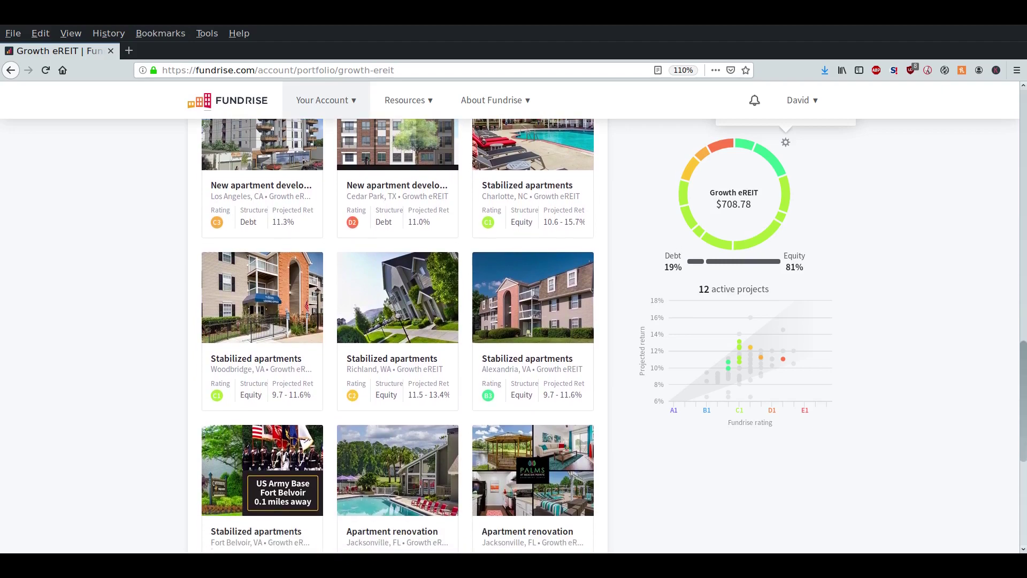
scroll(397, 322, "down", 1)
scroll(397, 321, "down", 1)
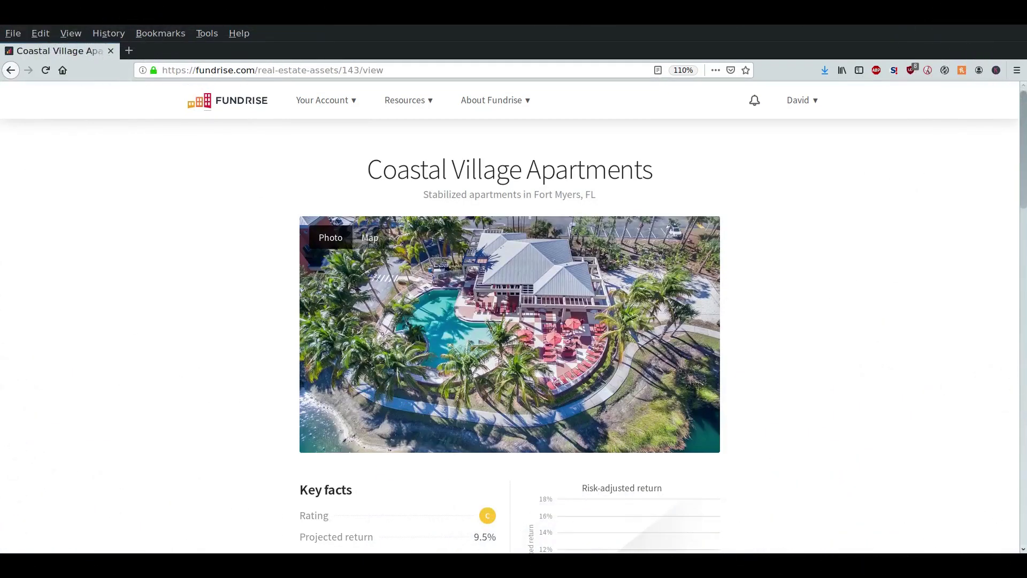
scroll(510, 321, "down", 2)
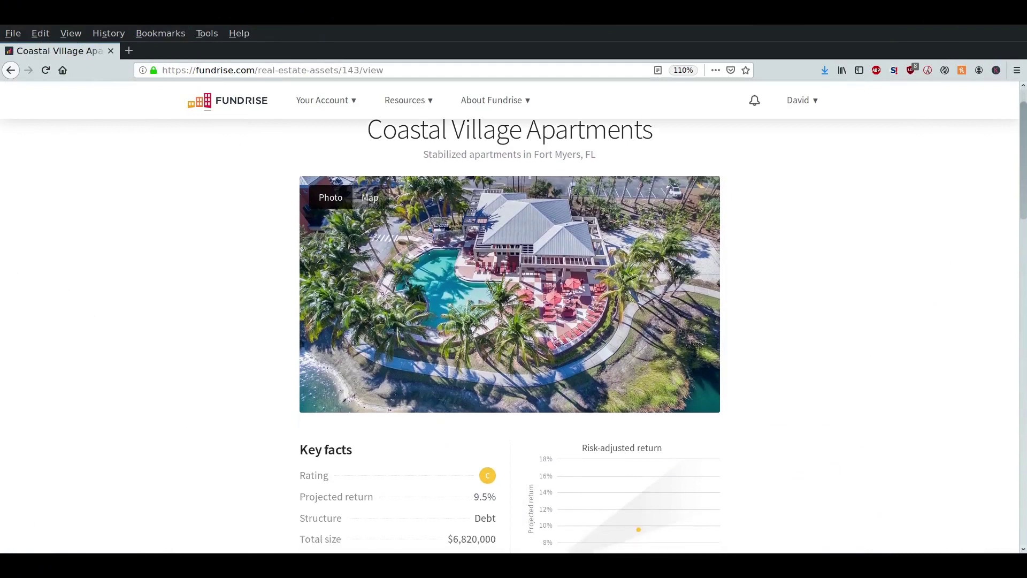
scroll(509, 321, "down", 2)
scroll(510, 321, "down", 2)
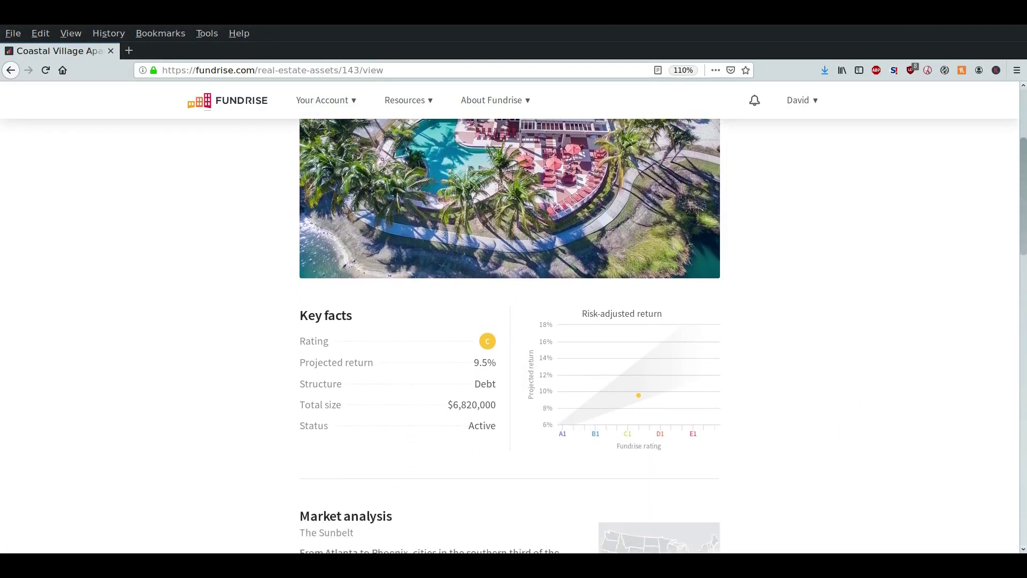
scroll(510, 321, "down", 2)
scroll(510, 321, "down", 2)
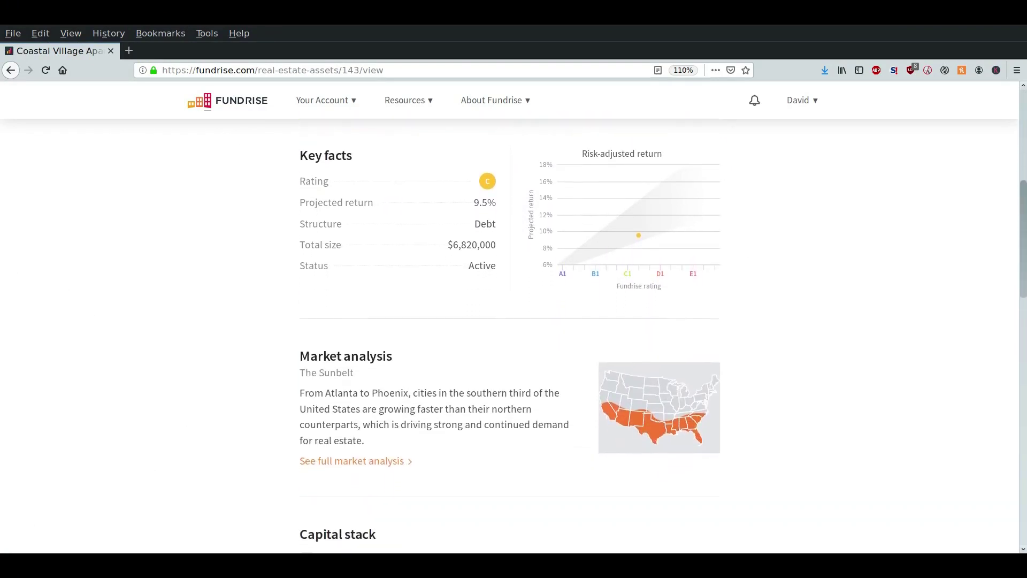
scroll(509, 321, "down", 2)
scroll(510, 321, "down", 2)
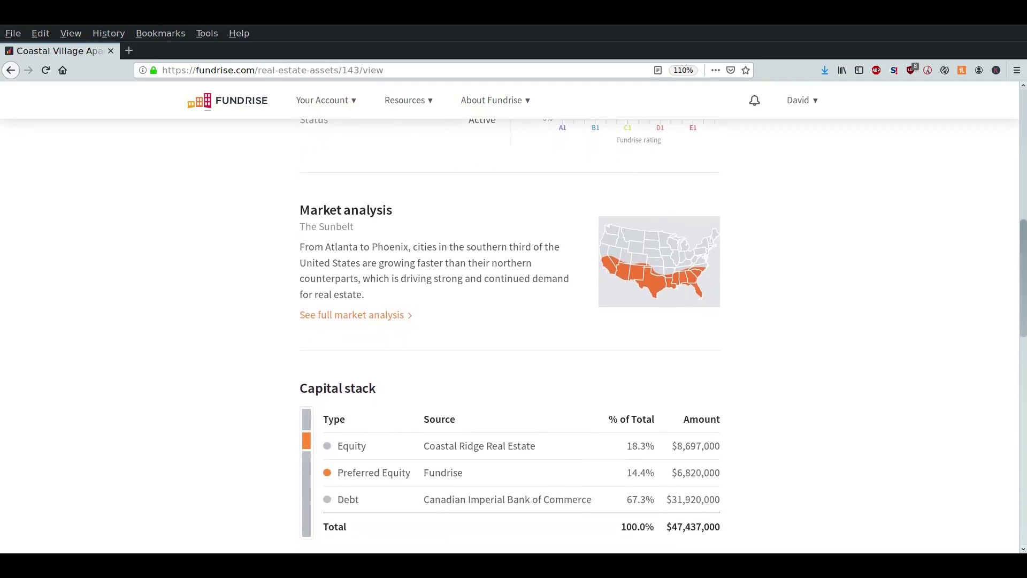
scroll(509, 321, "down", 2)
scroll(510, 322, "down", 2)
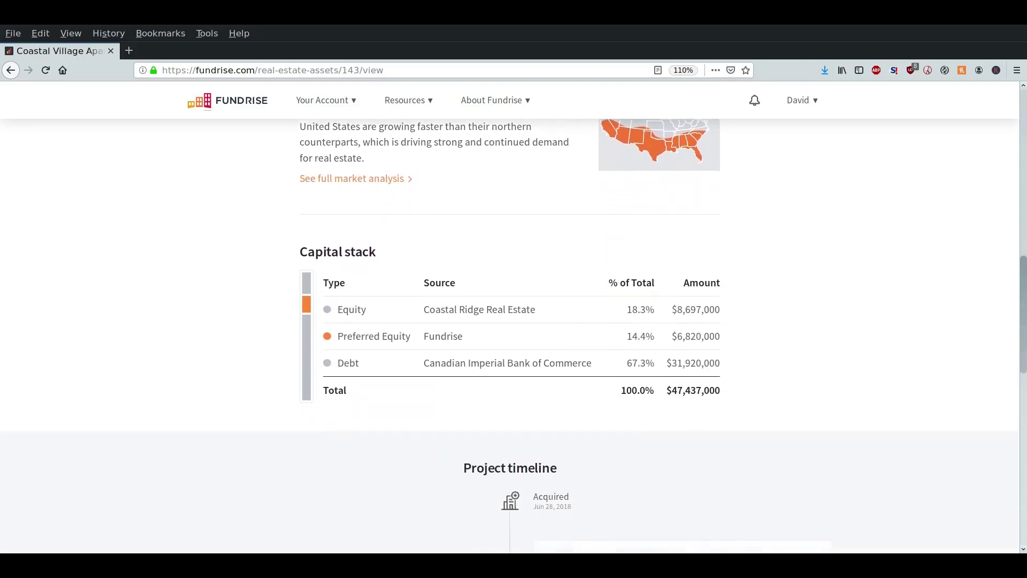
scroll(510, 321, "down", 2)
scroll(510, 321, "down", 2)
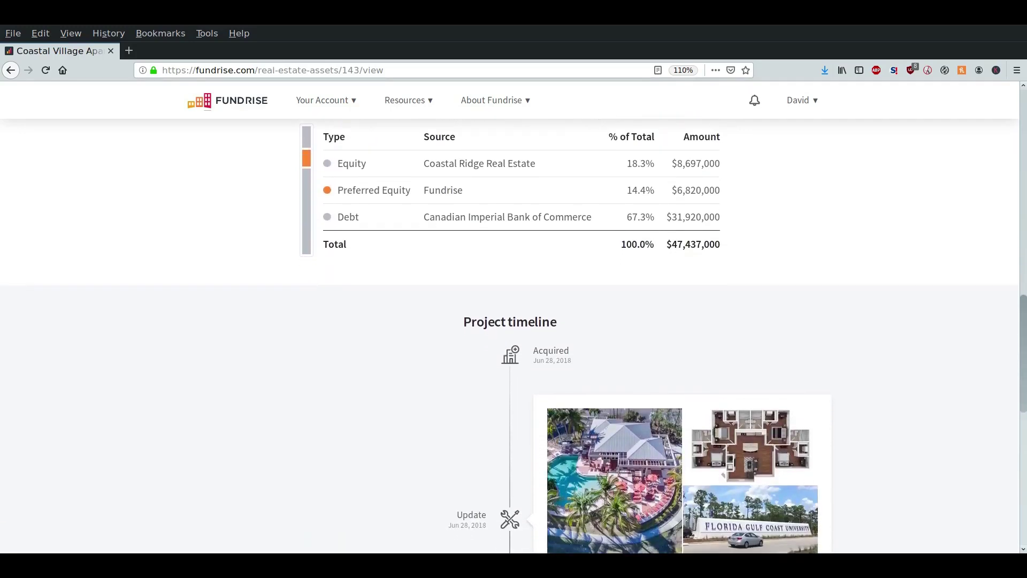
scroll(510, 322, "down", 2)
scroll(510, 321, "down", 2)
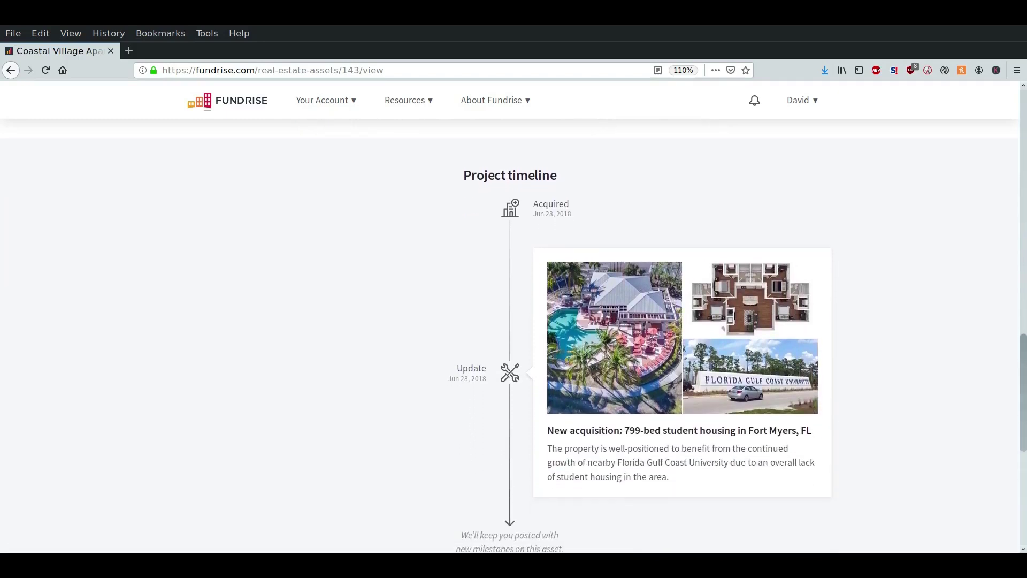
scroll(509, 321, "down", 1)
scroll(510, 321, "down", 1)
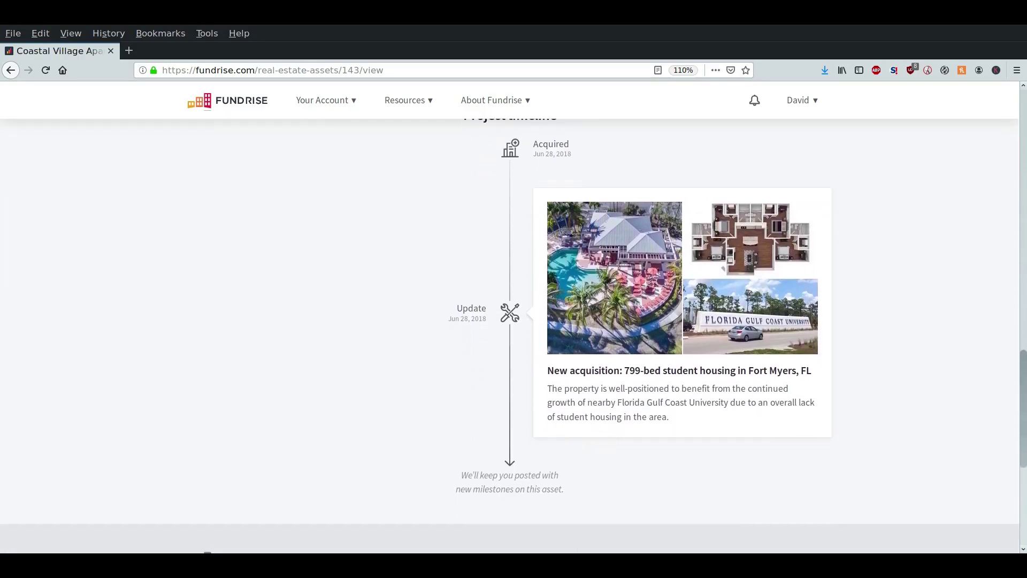
scroll(510, 321, "down", 1)
scroll(510, 321, "down", 1)
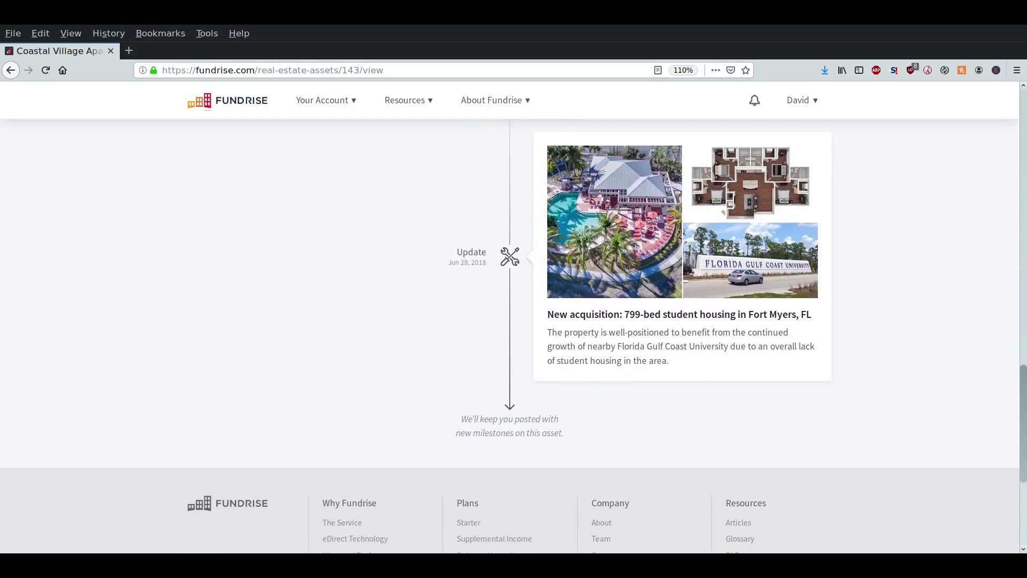
scroll(510, 321, "up", 1)
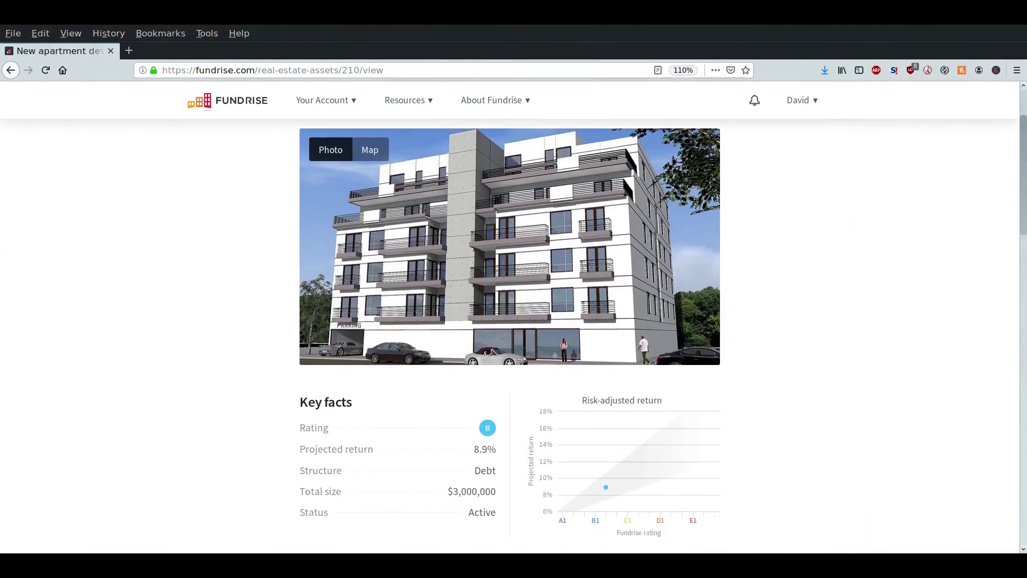
scroll(514, 321, "down", 5)
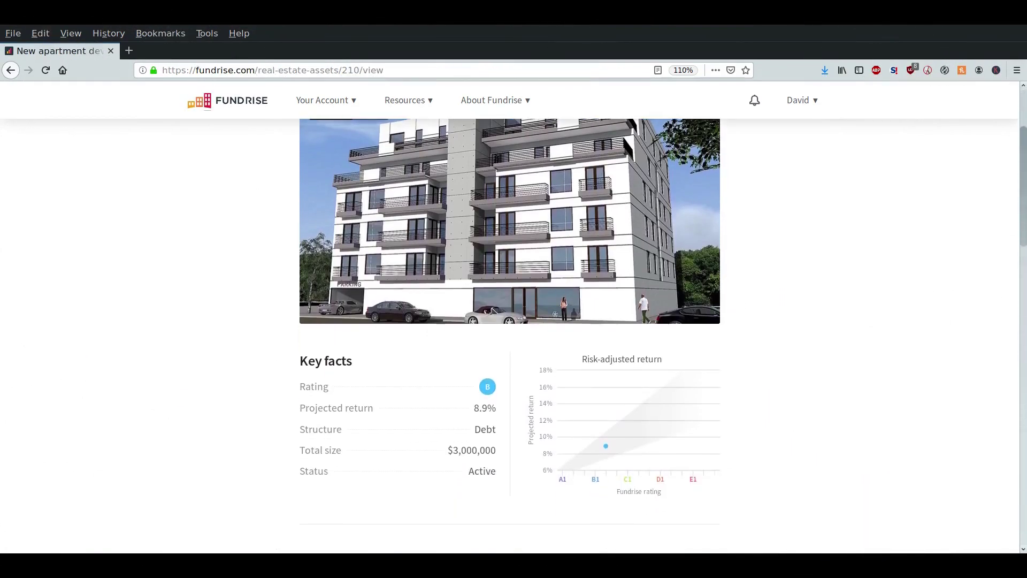
scroll(513, 321, "down", 2)
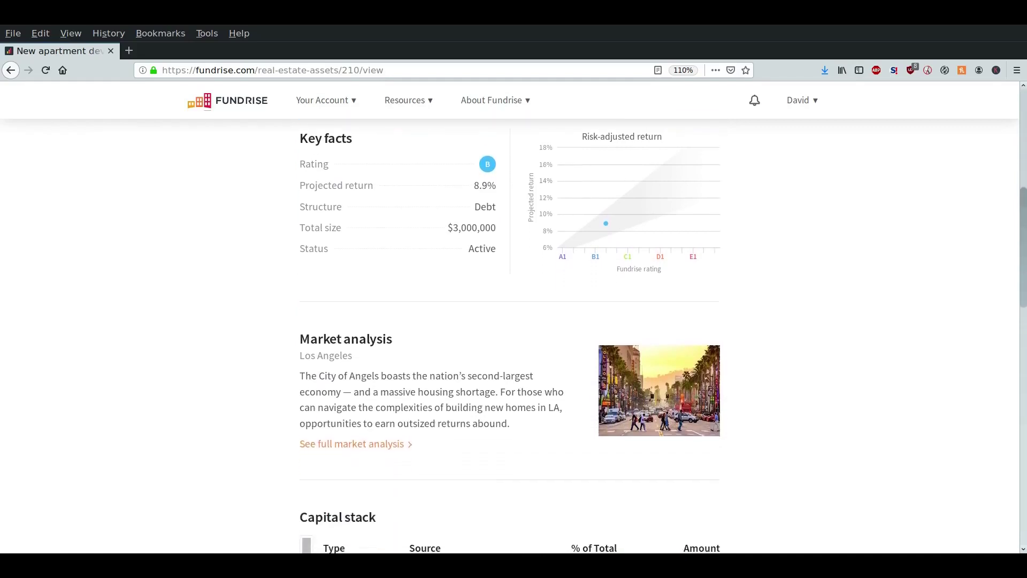
scroll(514, 321, "down", 2)
scroll(513, 321, "down", 2)
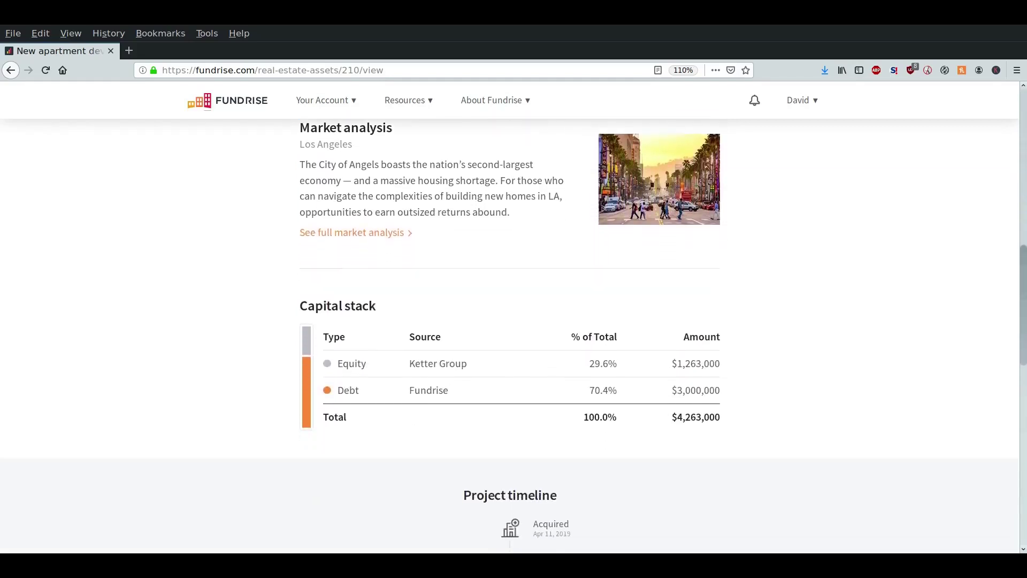
scroll(514, 321, "down", 2)
scroll(513, 322, "down", 2)
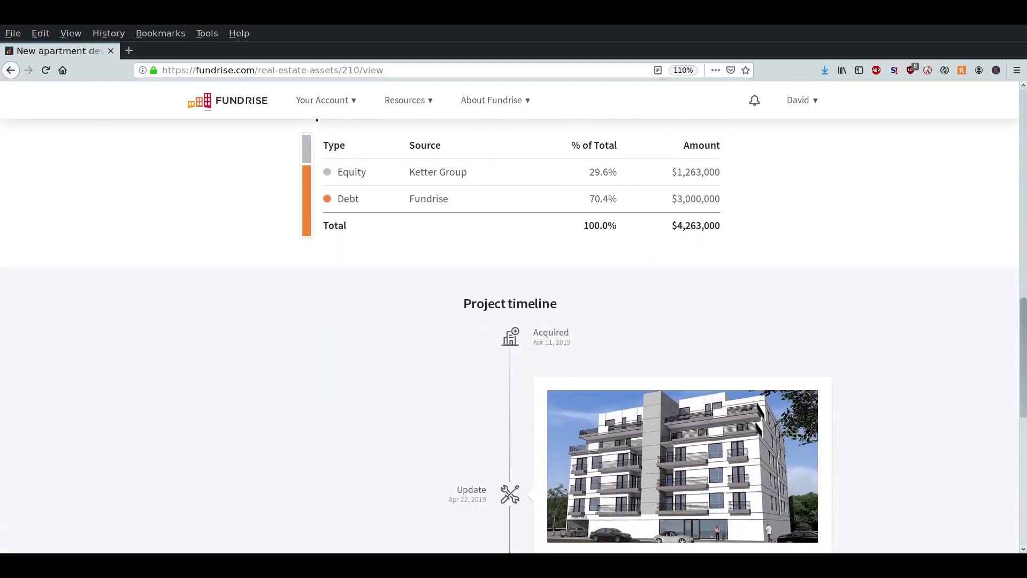
scroll(513, 321, "down", 2)
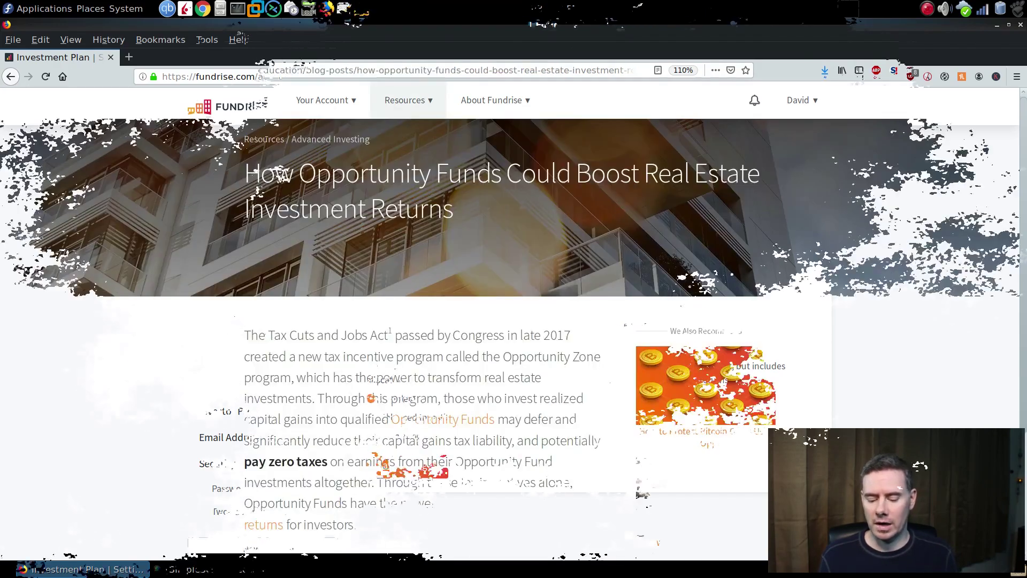
scroll(513, 321, "down", 5)
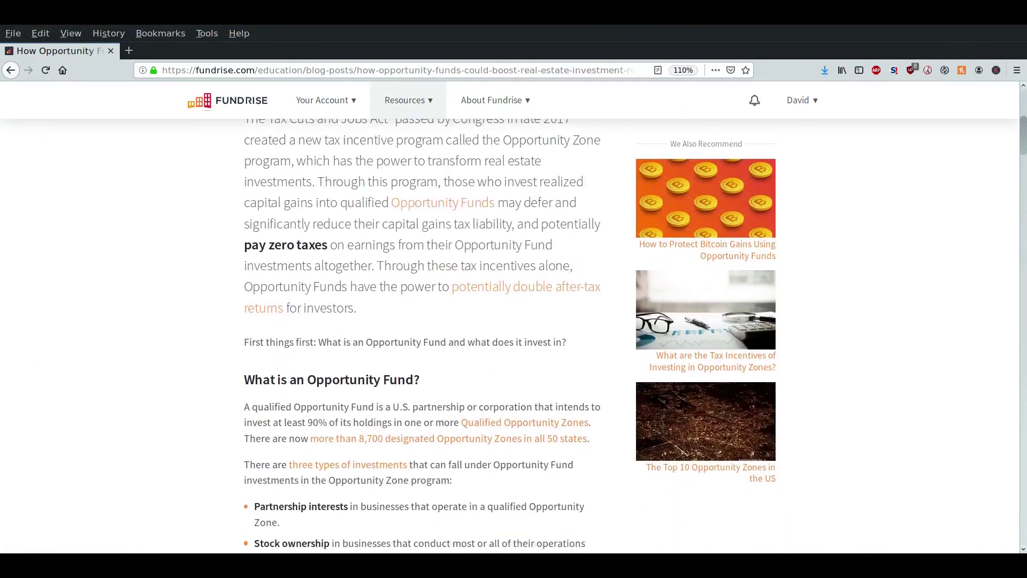
scroll(418, 321, "down", 2)
scroll(417, 322, "down", 2)
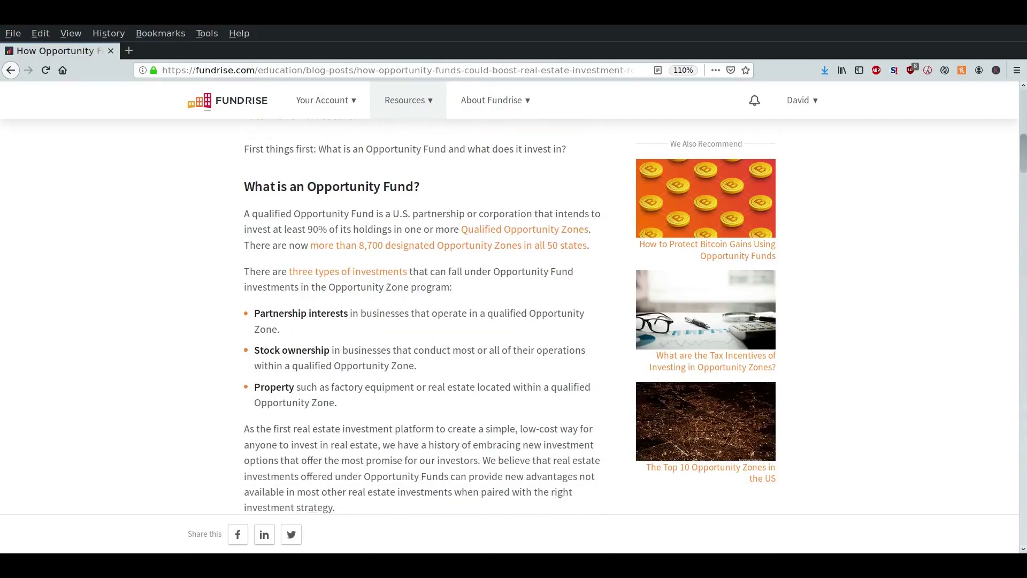
scroll(418, 321, "down", 1)
scroll(418, 321, "down", 2)
scroll(418, 321, "down", 1)
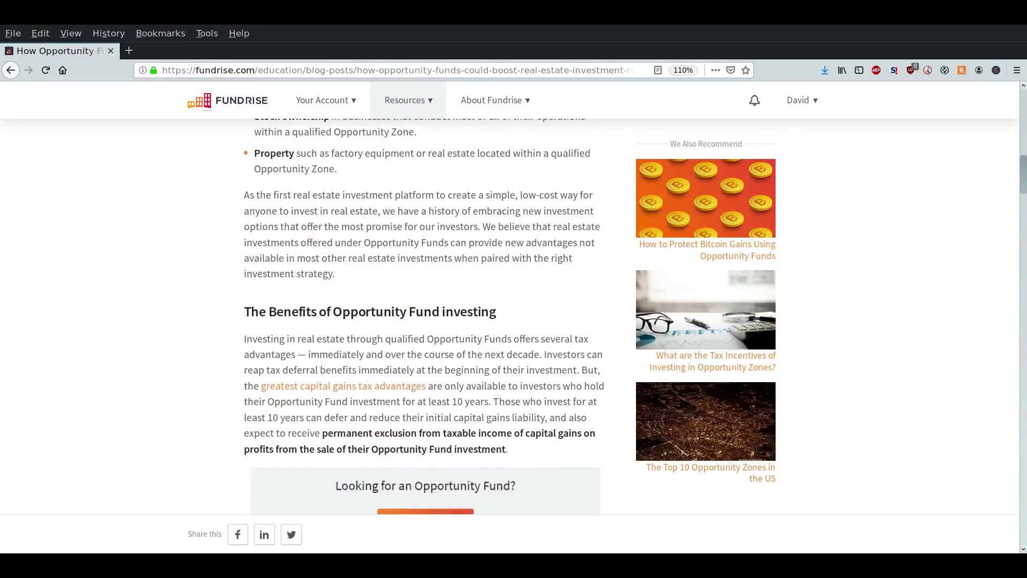
scroll(418, 321, "down", 1)
scroll(418, 321, "down", 1)
scroll(417, 321, "down", 2)
scroll(418, 322, "down", 2)
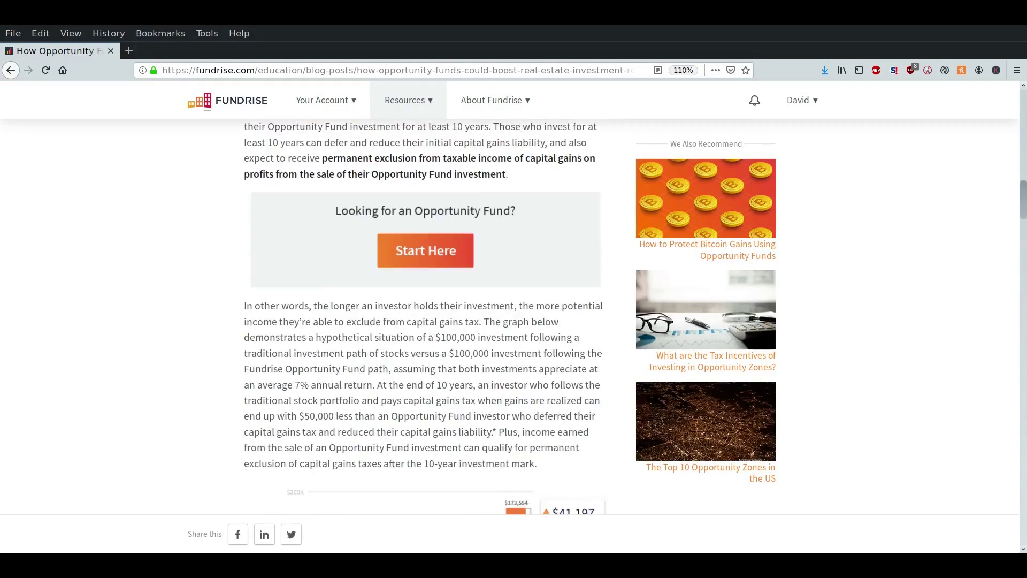
scroll(418, 322, "down", 1)
scroll(418, 321, "down", 1)
scroll(417, 321, "down", 2)
scroll(417, 321, "down", 2)
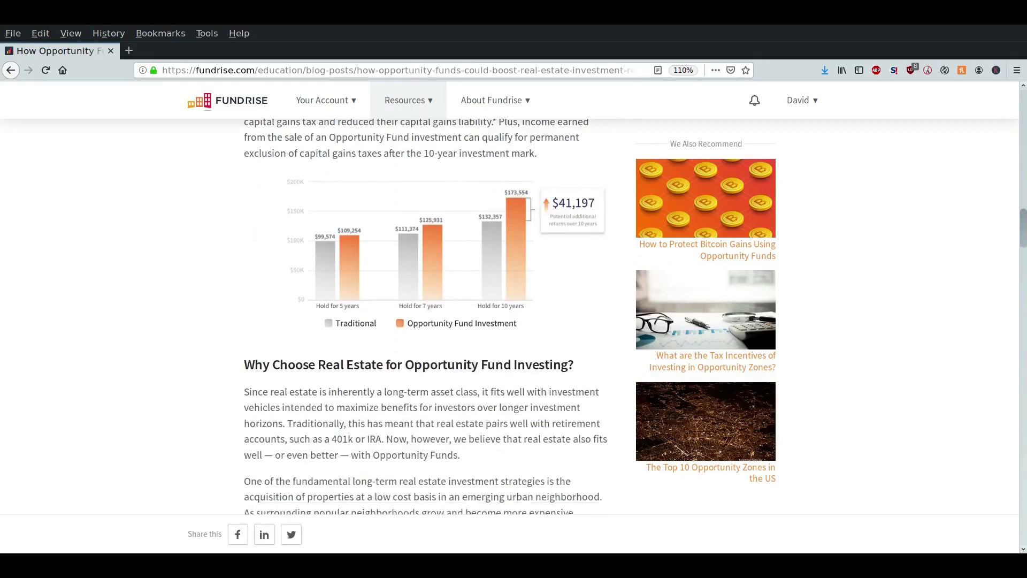
scroll(417, 321, "down", 1)
scroll(417, 321, "down", 1)
scroll(417, 321, "down", 1)
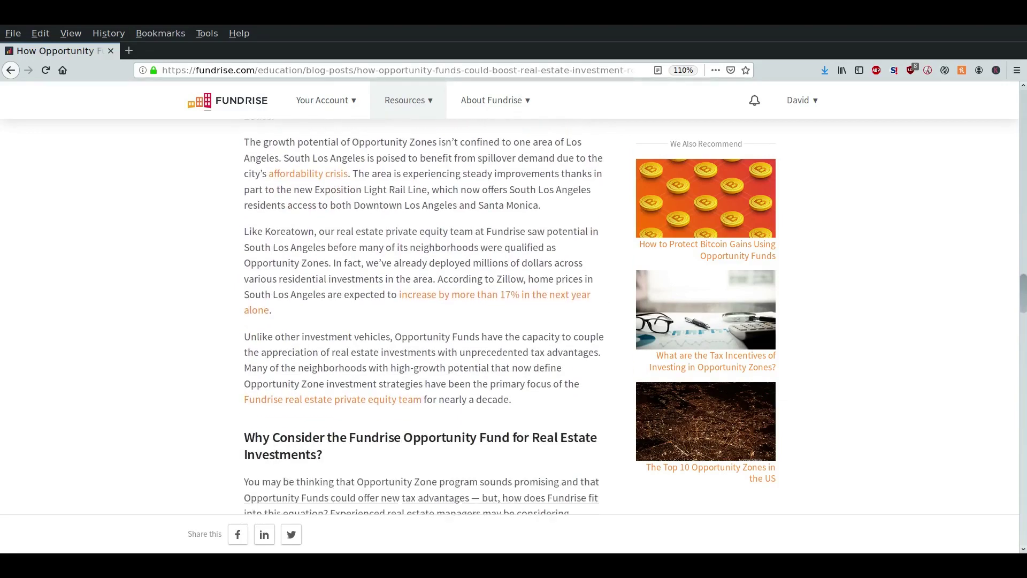
scroll(418, 321, "down", 1)
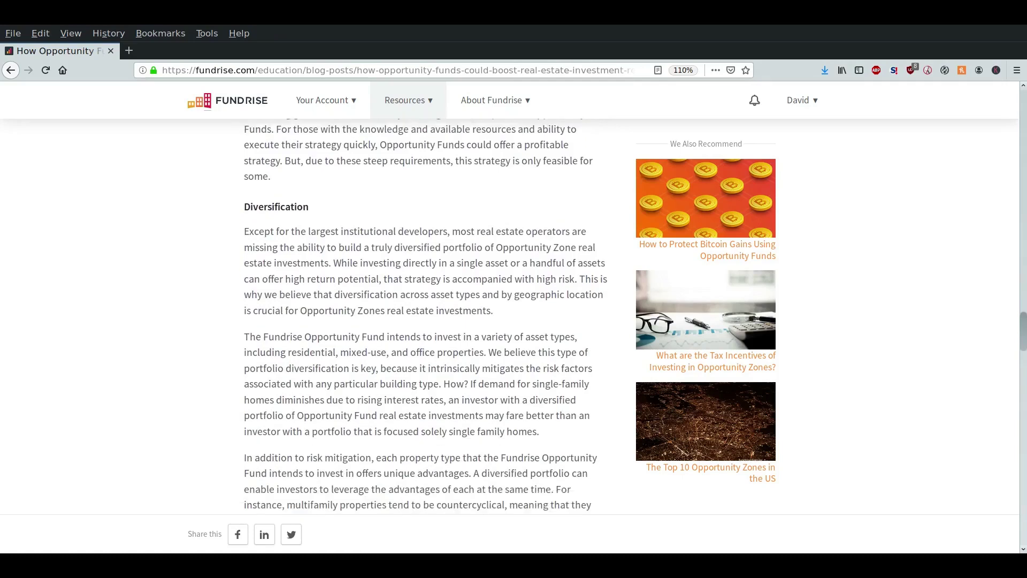
scroll(417, 321, "down", 1)
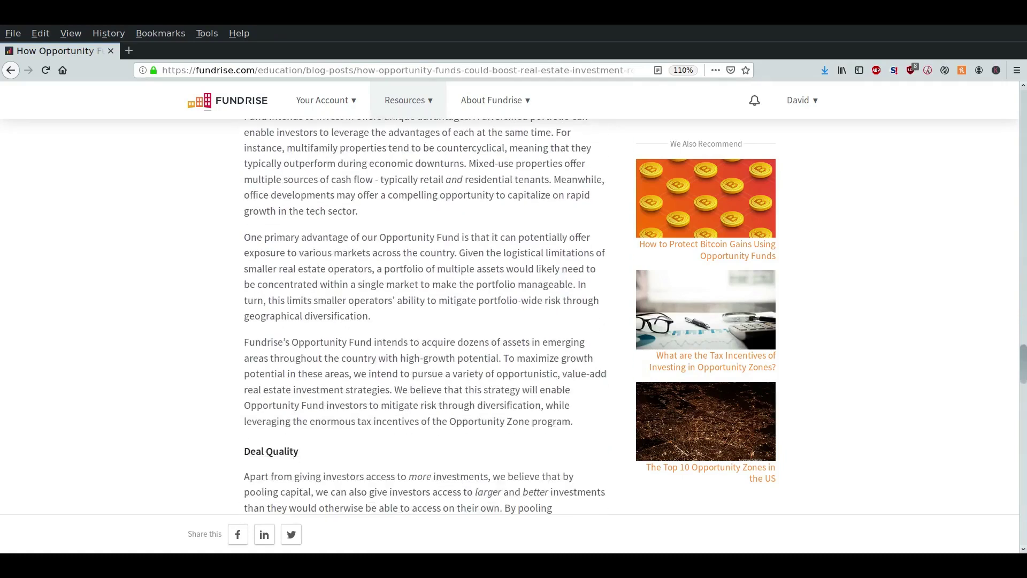
scroll(417, 321, "down", 2)
scroll(417, 321, "down", 1)
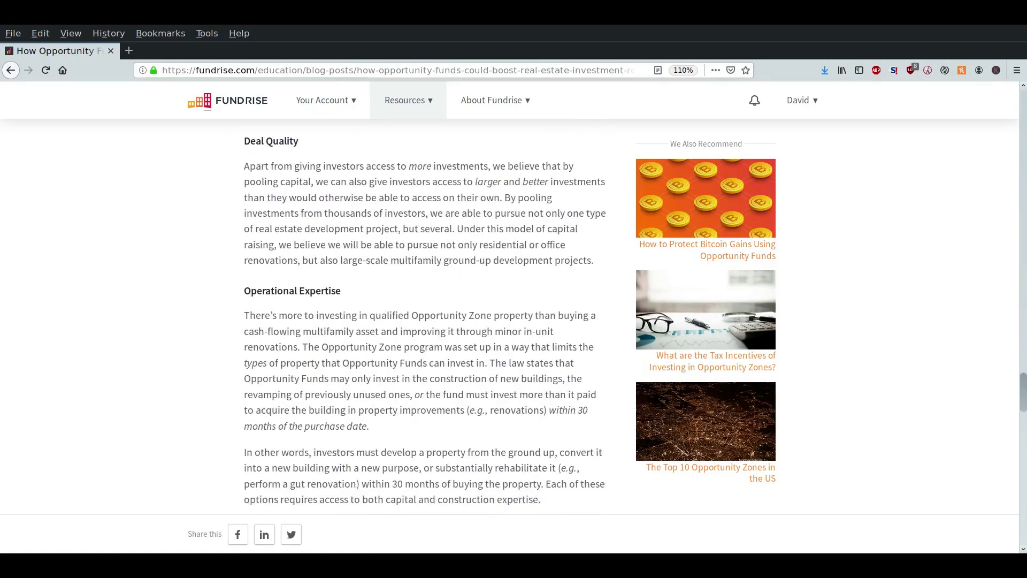
scroll(418, 321, "down", 1)
scroll(417, 321, "down", 1)
scroll(418, 321, "down", 1)
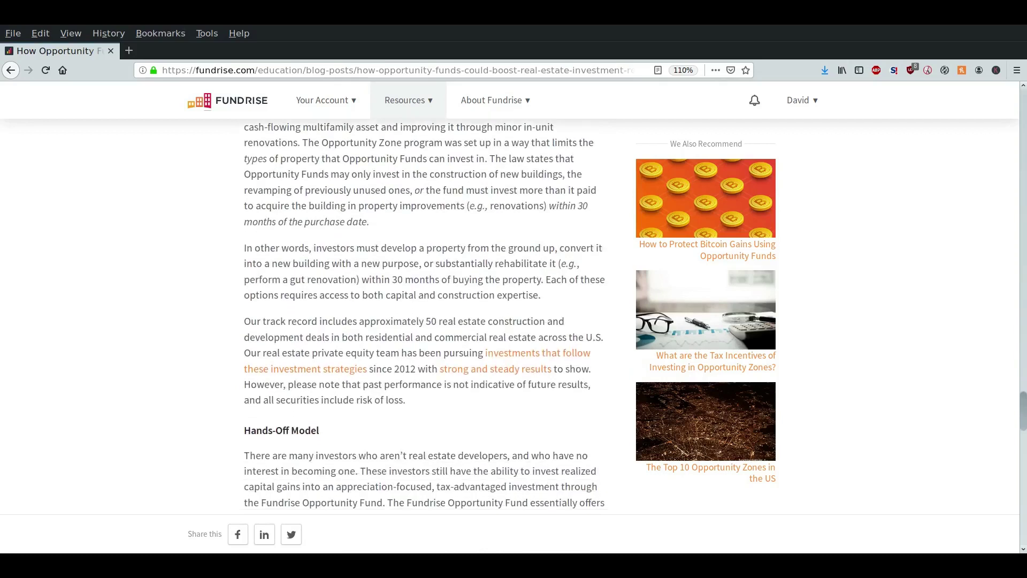
scroll(417, 321, "down", 1)
scroll(417, 321, "down", 1)
scroll(418, 321, "down", 1)
scroll(418, 321, "down", 1)
scroll(418, 321, "down", 1)
scroll(418, 321, "down", 1)
scroll(418, 321, "down", 1)
scroll(417, 321, "down", 1)
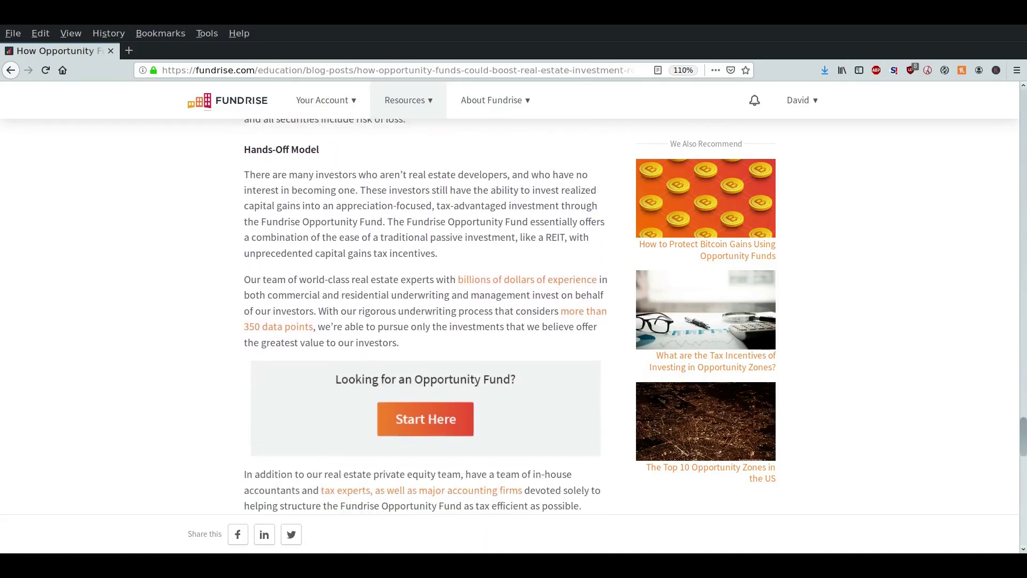
scroll(417, 321, "down", 1)
scroll(417, 321, "down", 1)
scroll(417, 321, "down", 1)
scroll(417, 322, "down", 1)
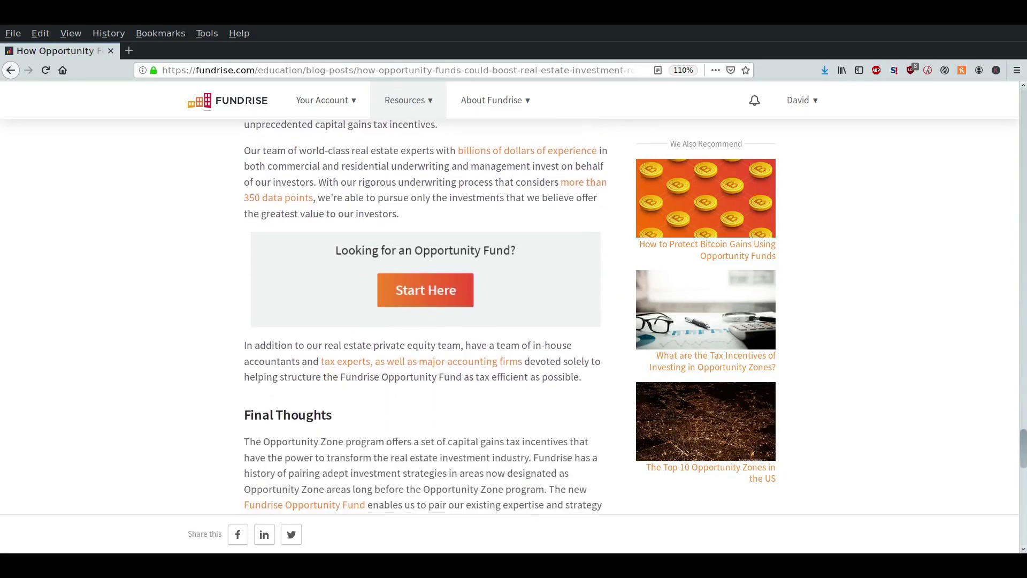
scroll(417, 321, "down", 1)
scroll(417, 321, "down", 1)
scroll(418, 321, "down", 1)
scroll(418, 321, "down", 1)
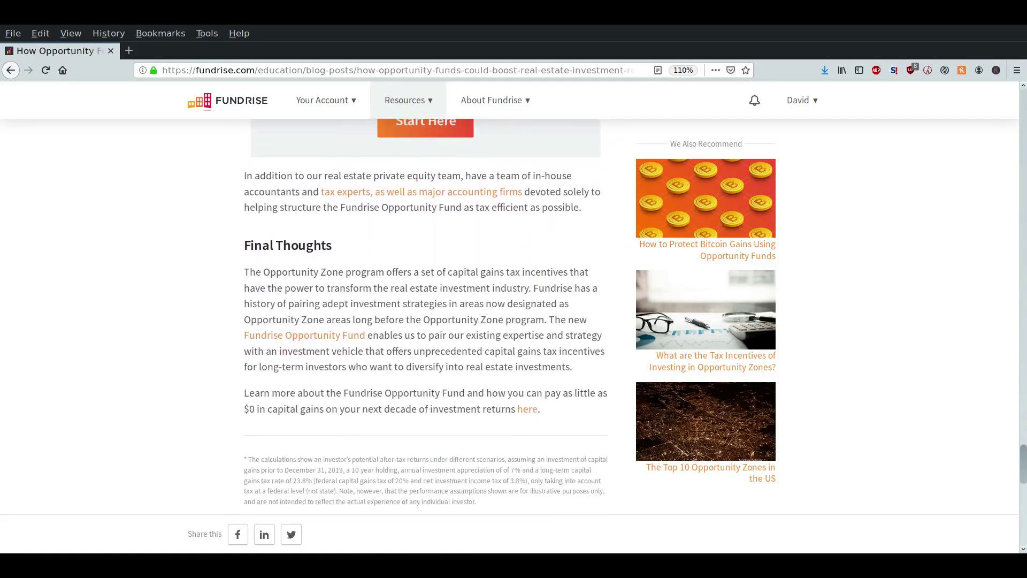
scroll(418, 321, "down", 1)
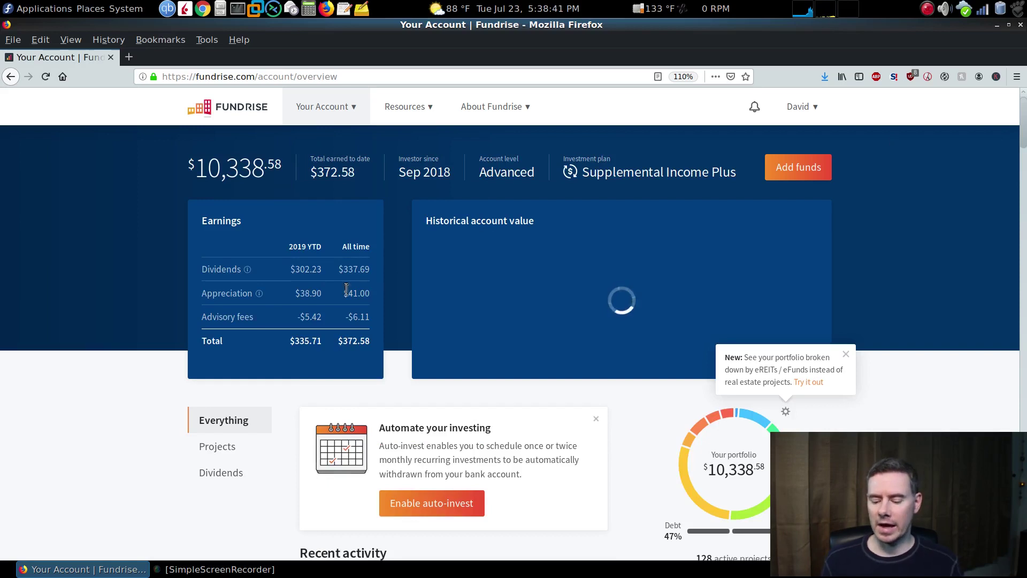
Filter the overview's recent activity to dividends, showing the Q2 2019 dividend of $187.73
left_click(217, 472)
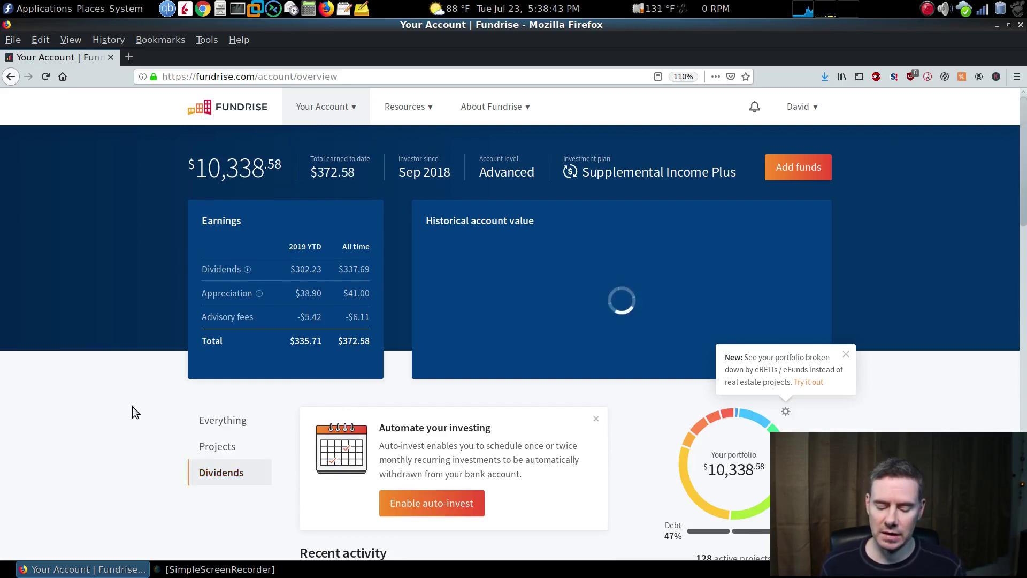
scroll(514, 322, "down", 2)
scroll(883, 458, "down", 2)
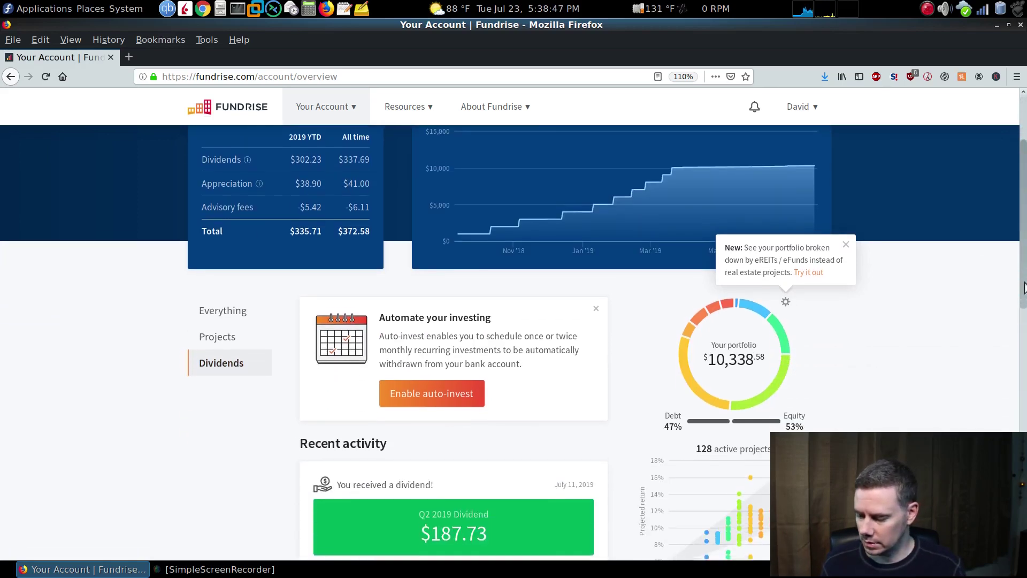